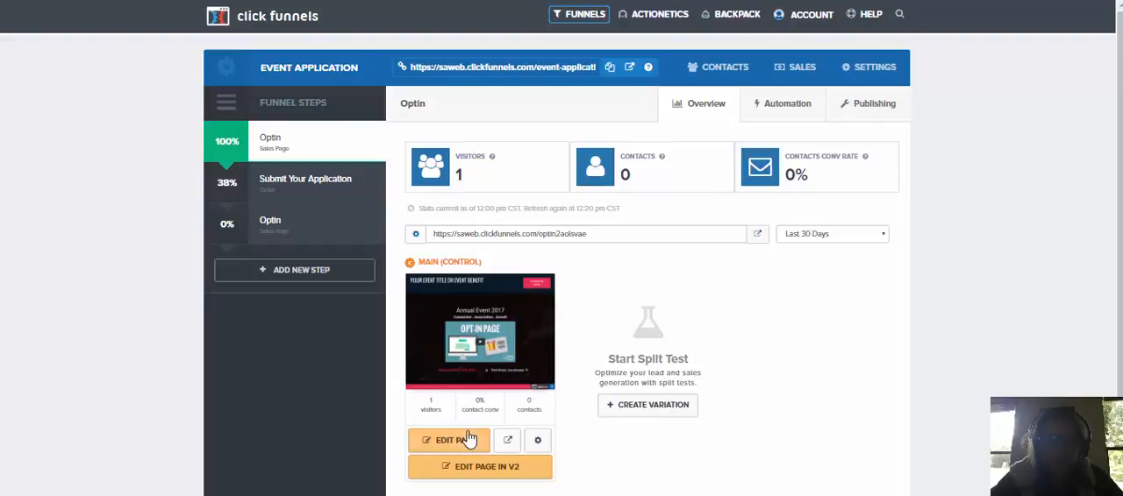
Open the live view of the Optin page and examine its event title header
left_click(507, 440)
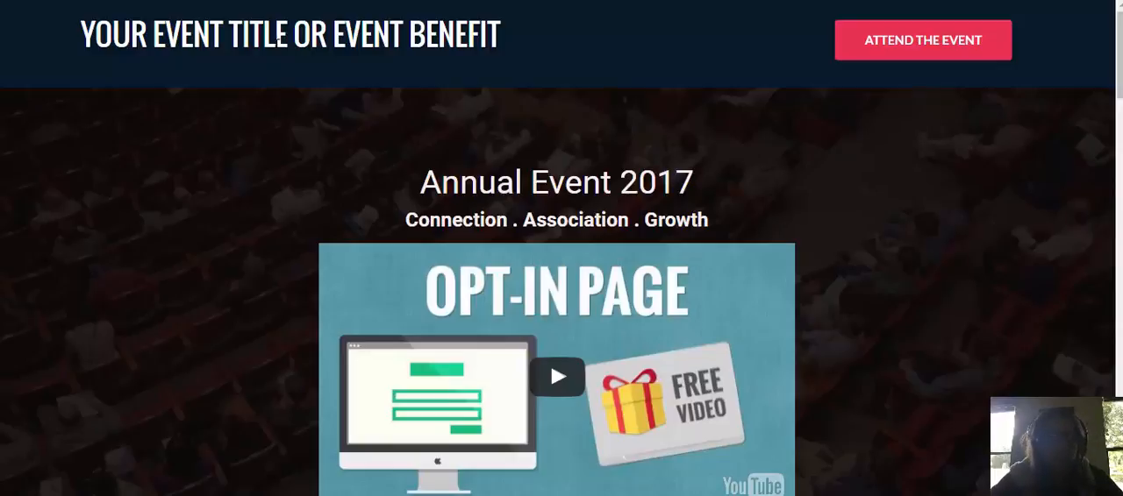
triple_click(290, 33)
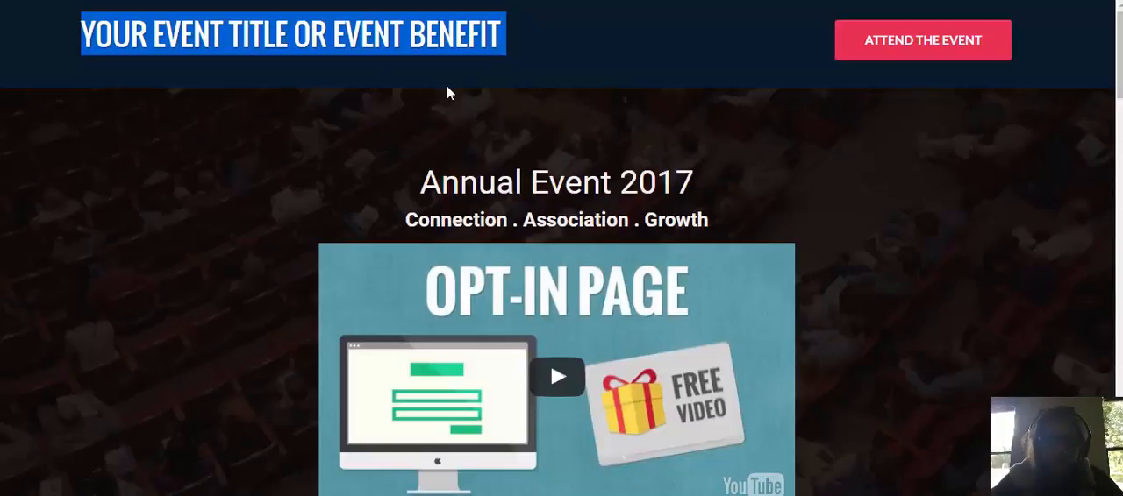
left_click(339, 49)
double_click(338, 46)
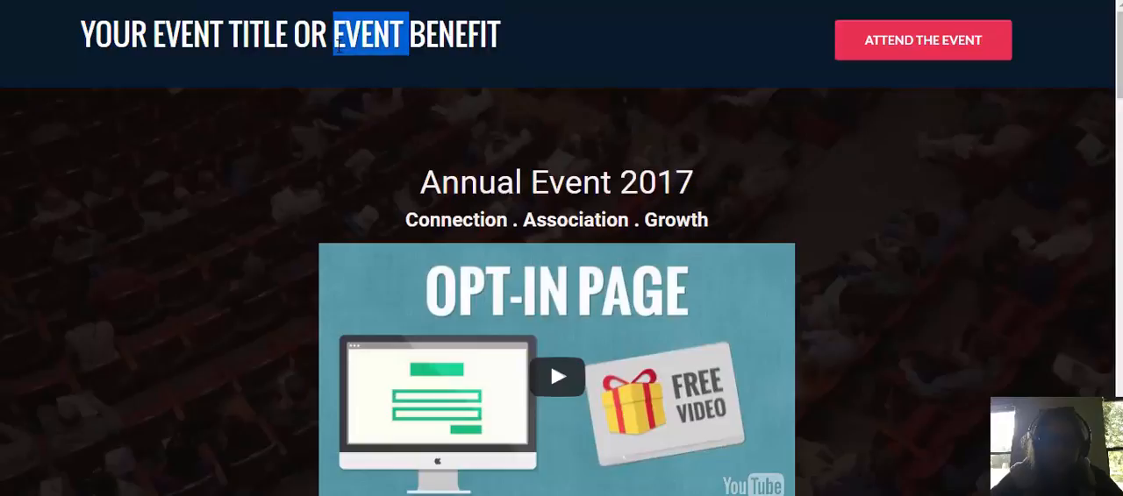
left_click(621, 122)
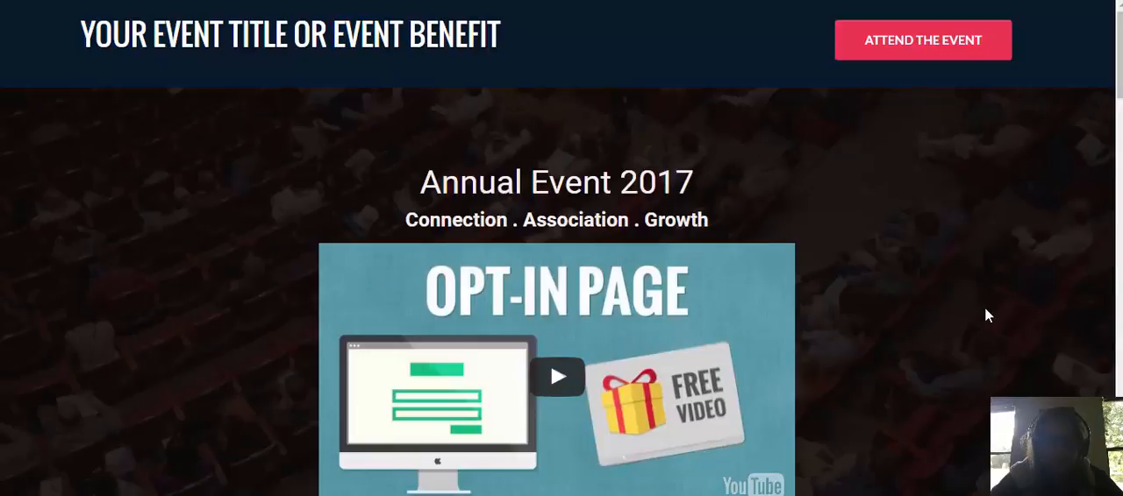
Review the Optin page's invitation request form and the About The Event copy
scroll(510, 299, "down", 1)
scroll(509, 299, "down", 5)
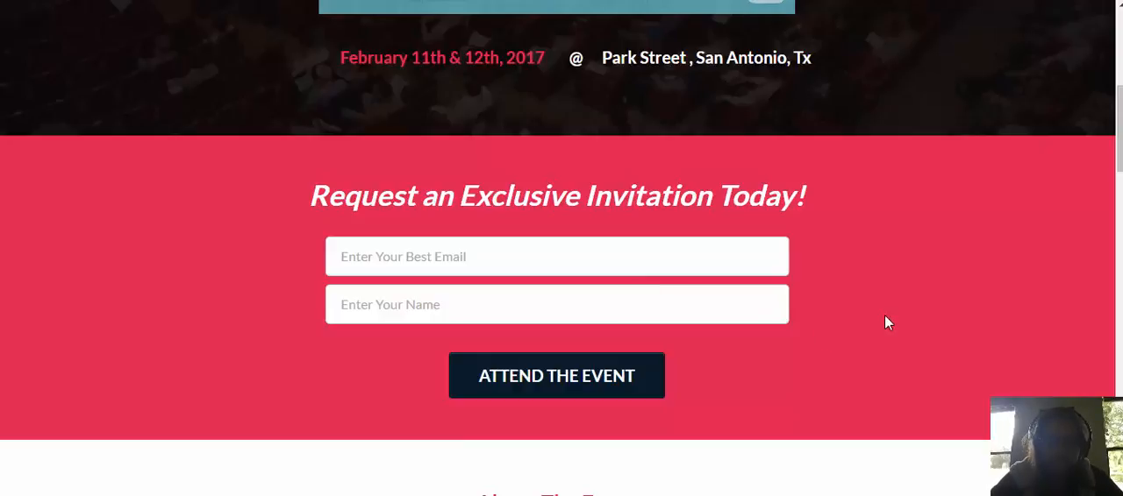
scroll(594, 269, "down", 3)
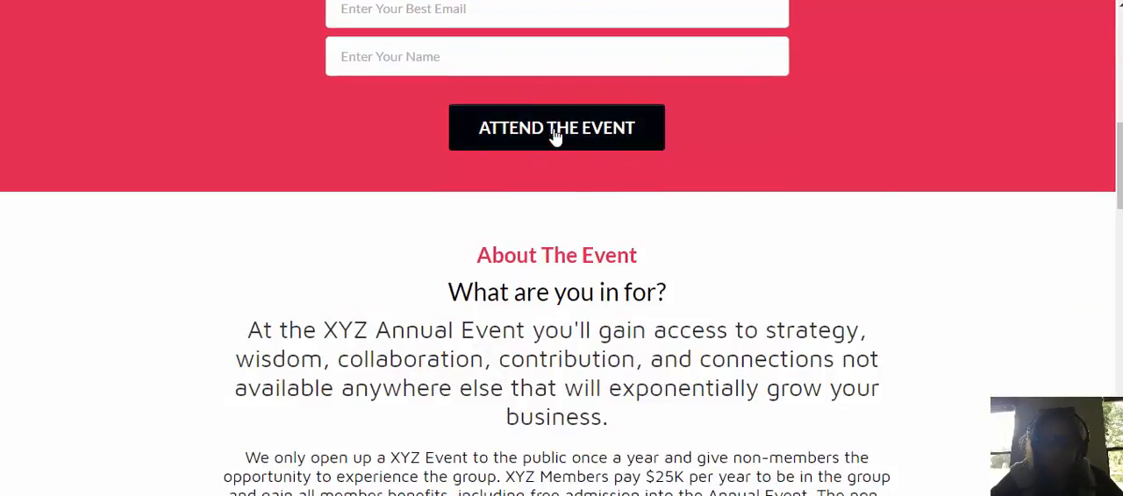
scroll(942, 243, "down", 4)
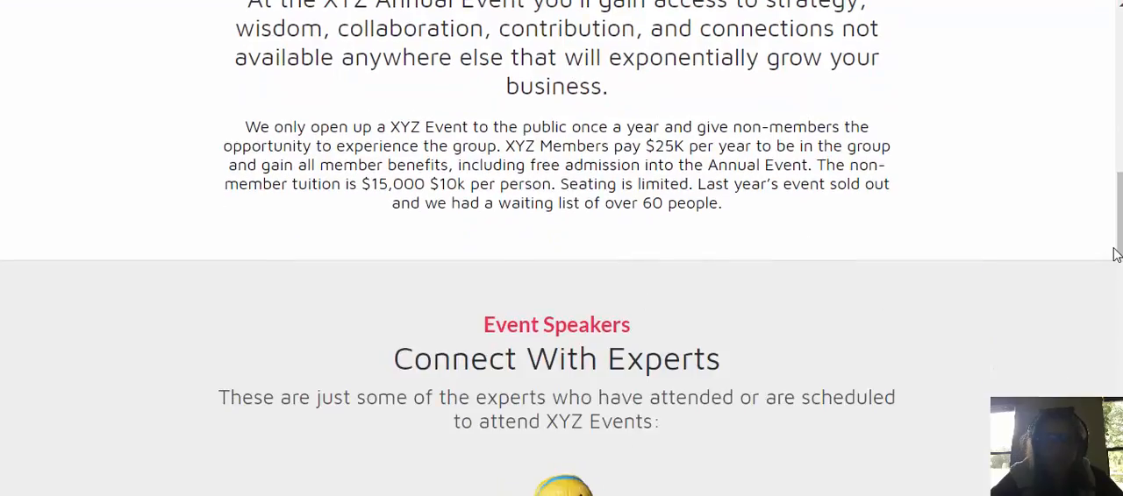
scroll(935, 269, "up", 2)
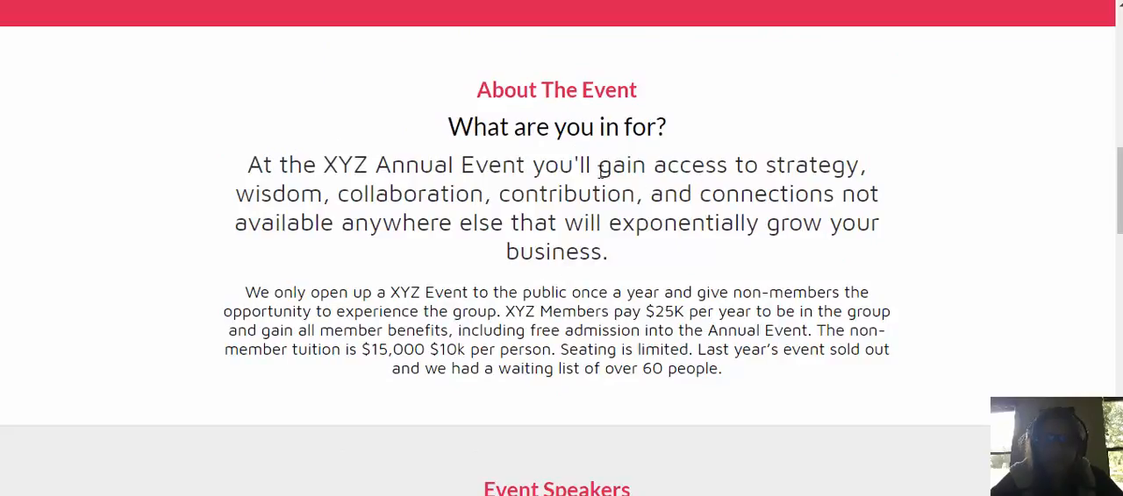
left_click_drag(607, 166, 614, 258)
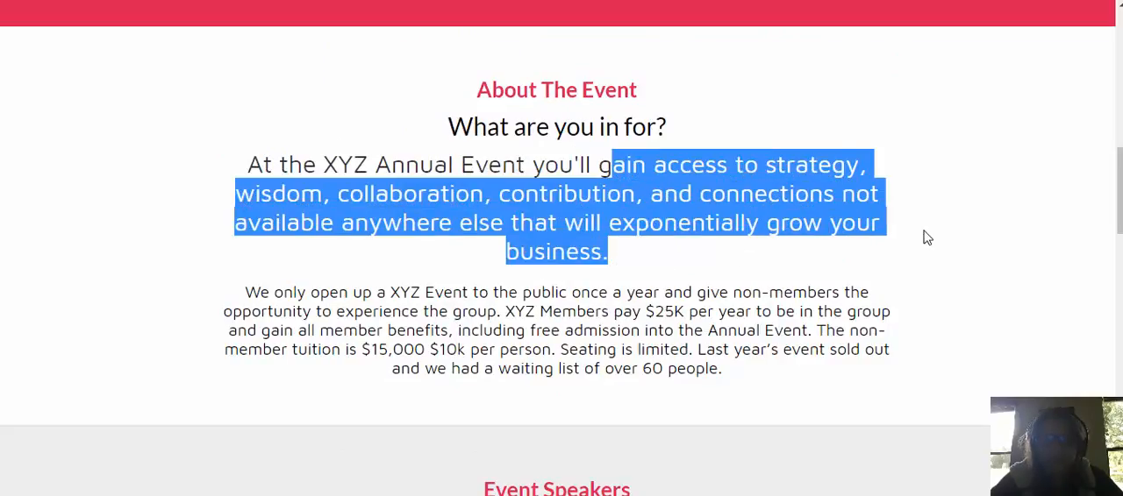
left_click(590, 162)
left_click_drag(598, 166, 608, 257)
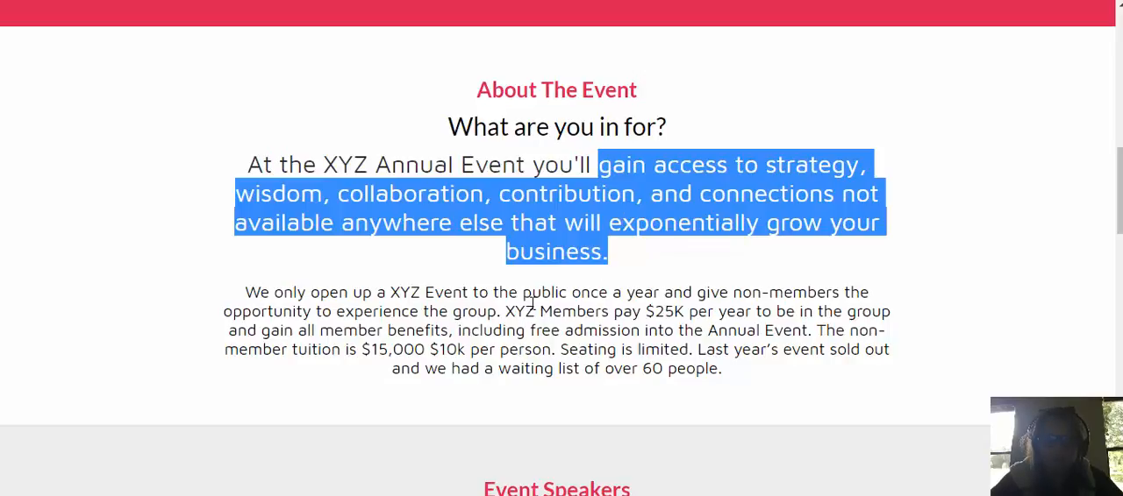
Review the Optin page's speakers, event benefits and press sections through to the footer
scroll(532, 302, "down", 2)
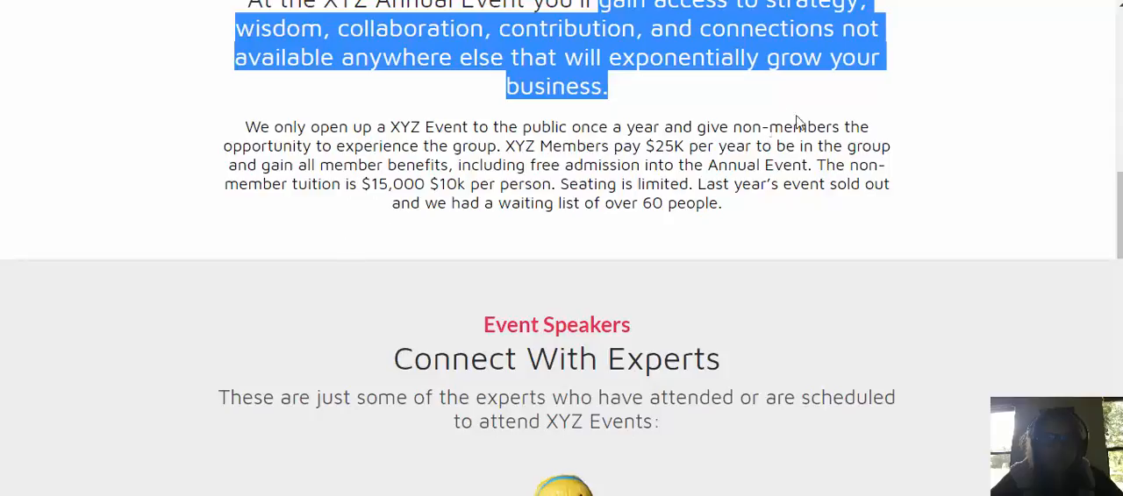
scroll(879, 317, "down", 1)
scroll(878, 316, "down", 1)
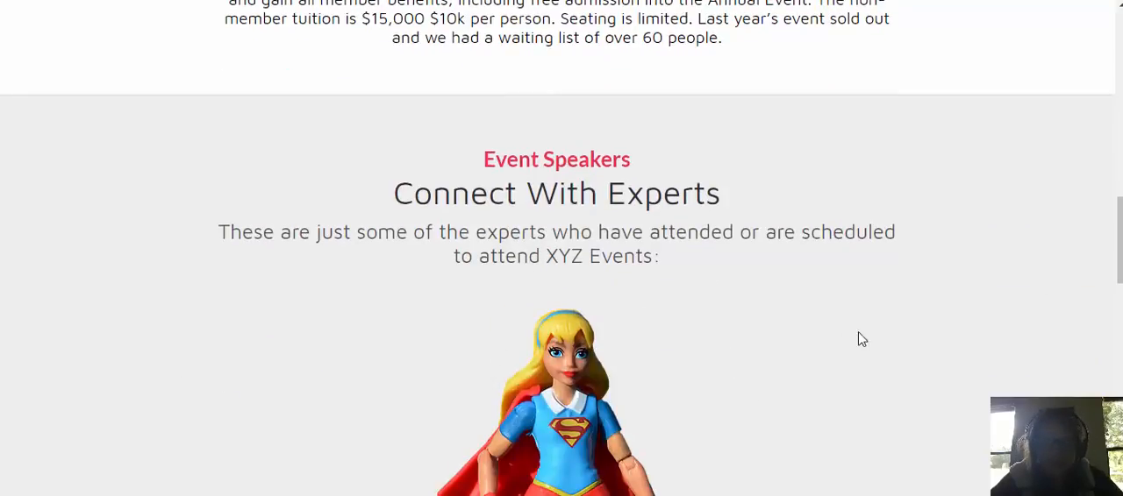
scroll(886, 343, "down", 2)
scroll(710, 384, "down", 5)
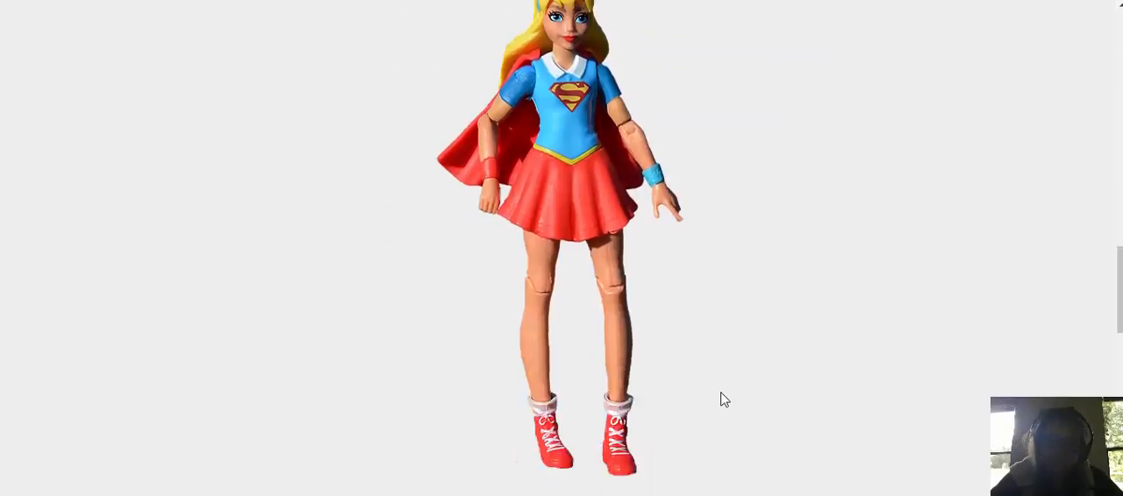
scroll(576, 493, "down", 1)
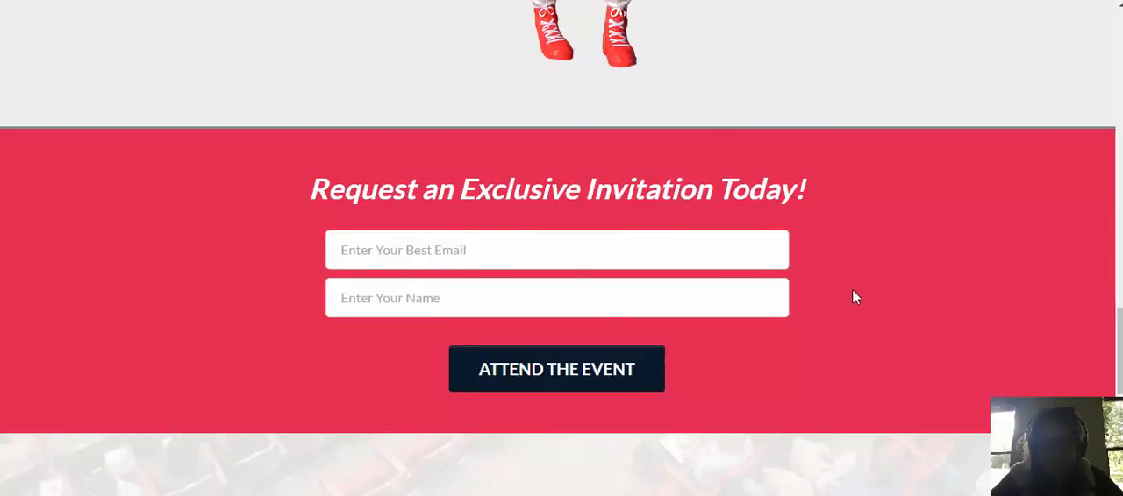
scroll(855, 296, "down", 4)
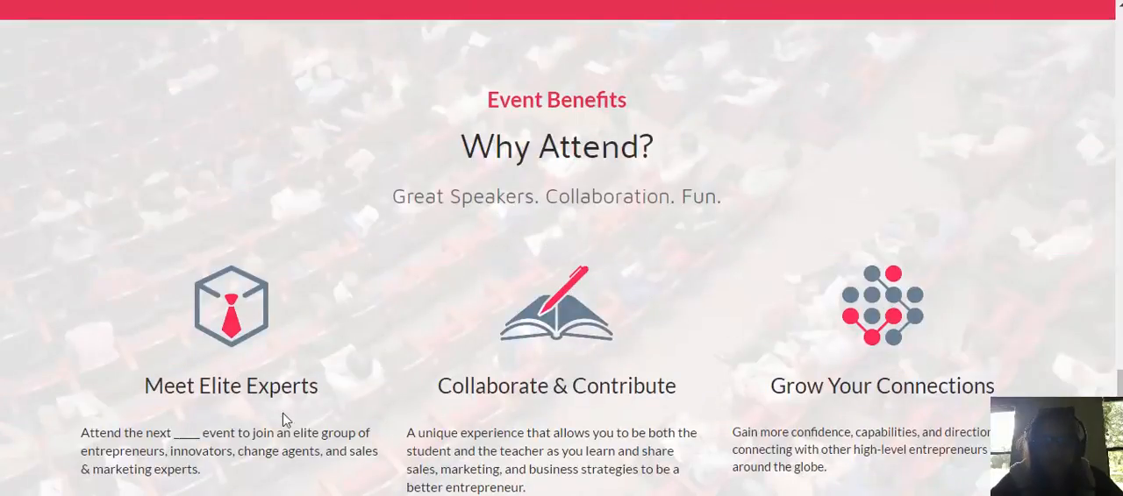
scroll(937, 292, "down", 6)
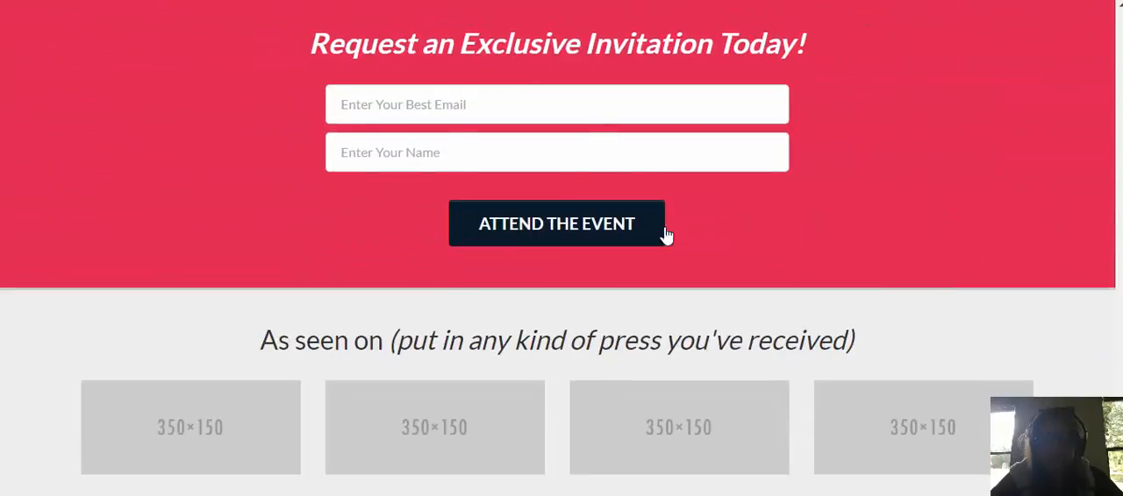
scroll(424, 291, "down", 1)
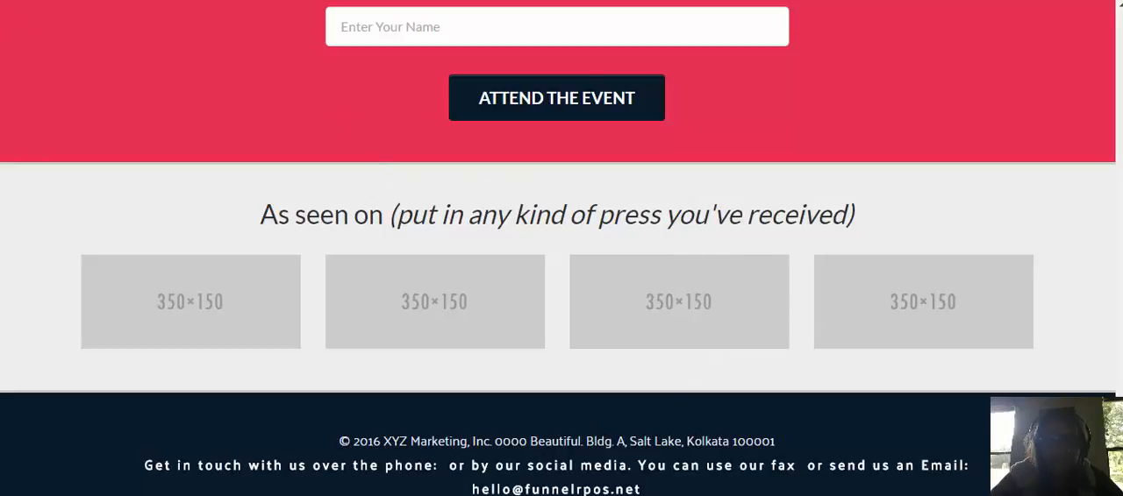
Switch to the application page's editor and review its headline and personal information form
key("ctrl+shift+Tab")
scroll(747, 95, "up", 8)
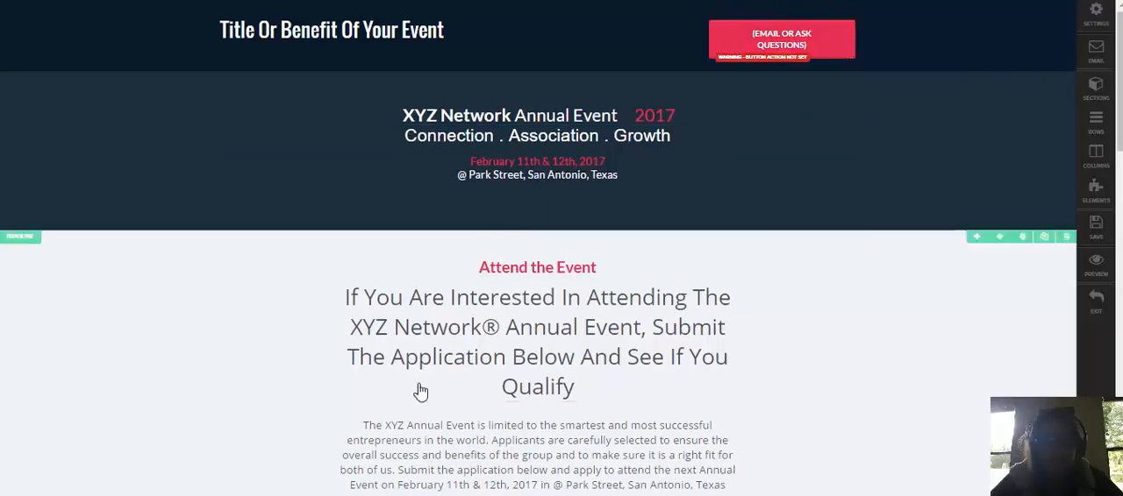
scroll(870, 193, "down", 5)
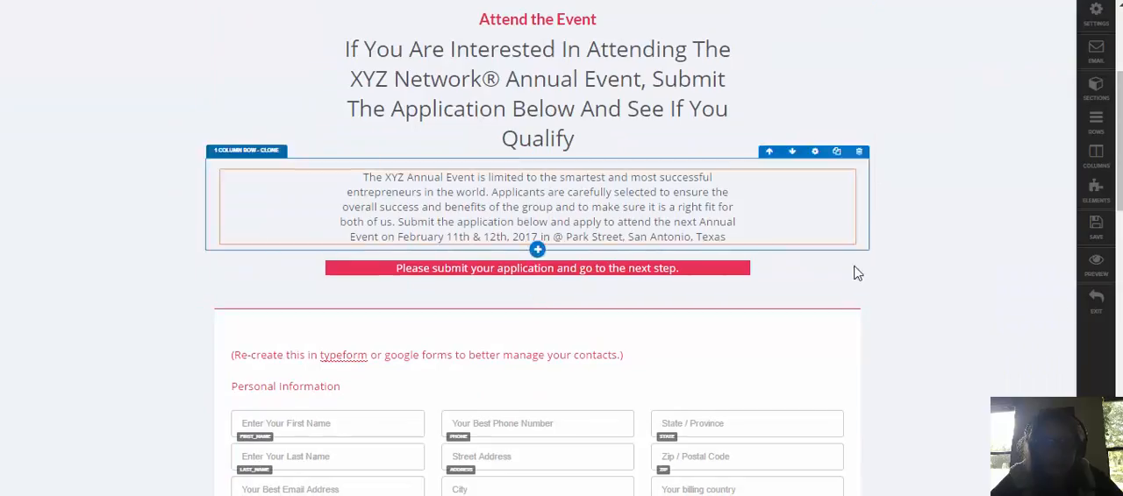
scroll(542, 355, "down", 1)
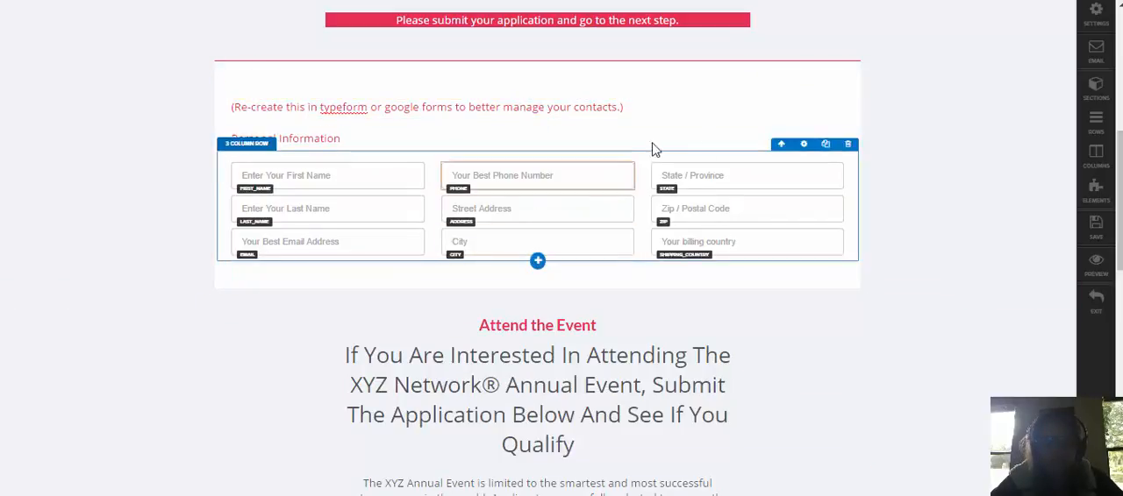
scroll(947, 231, "down", 2)
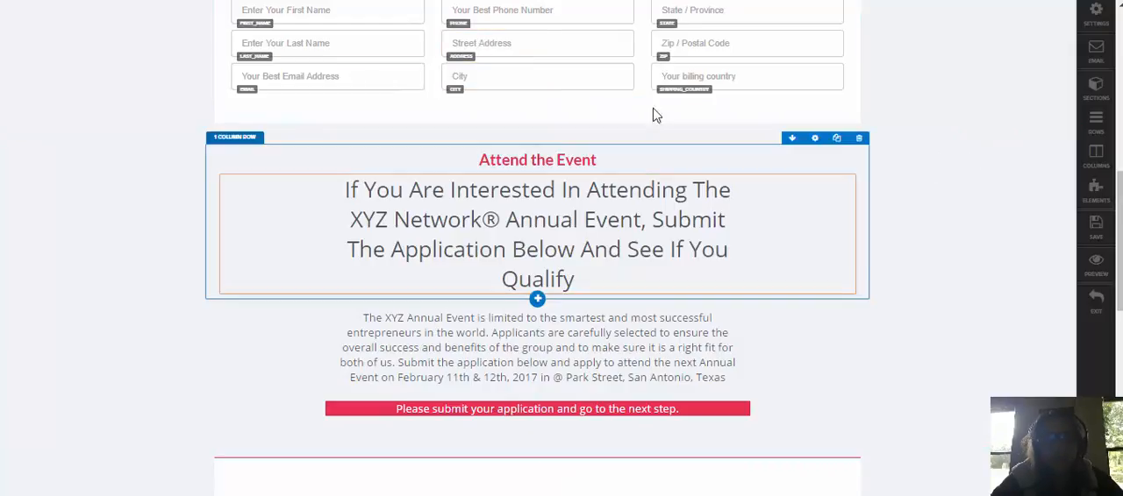
Move the Headline - Clone section below the Submit button's section, just above the Event Benefits section
left_click(1095, 89)
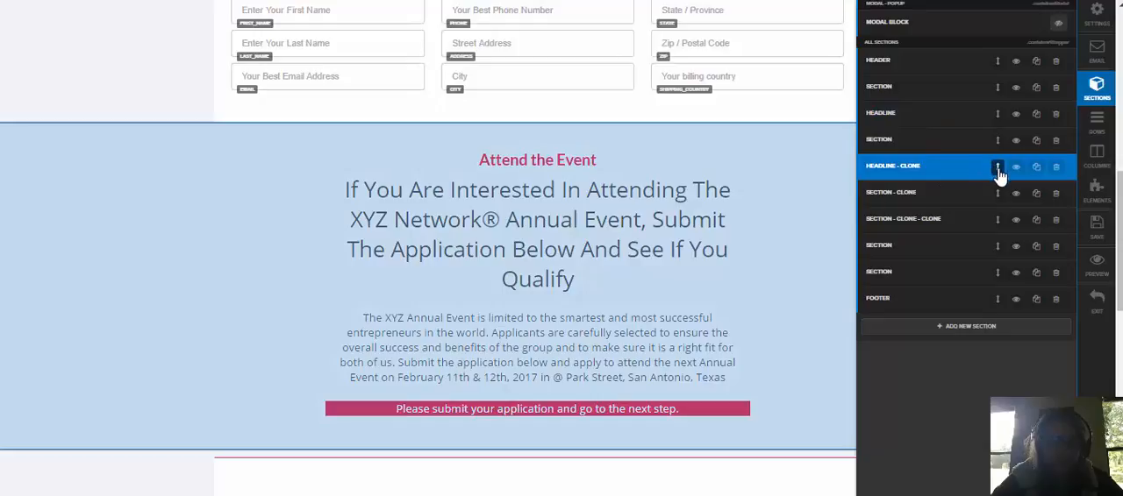
left_click_drag(990, 234, 952, 280)
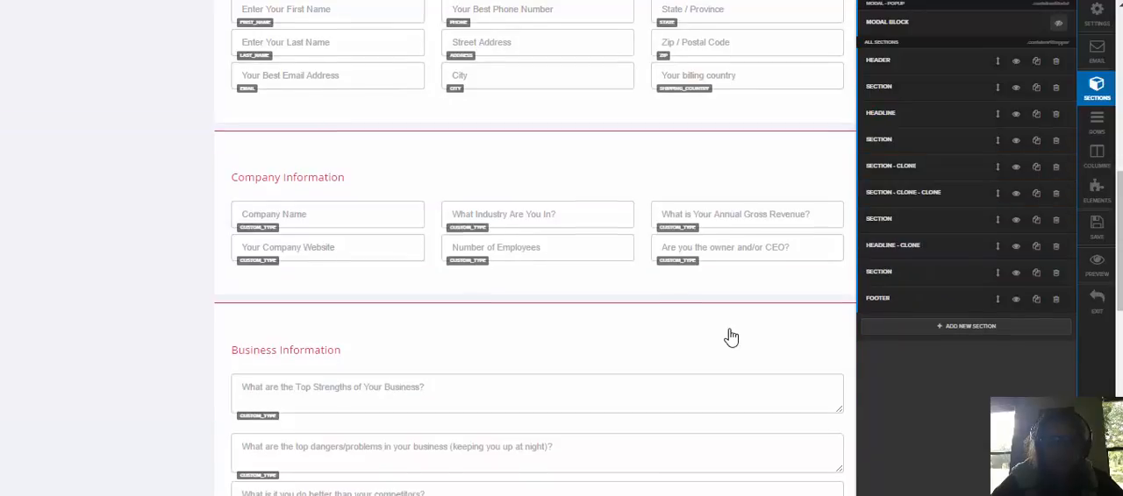
scroll(727, 336, "down", 10)
scroll(706, 294, "up", 3)
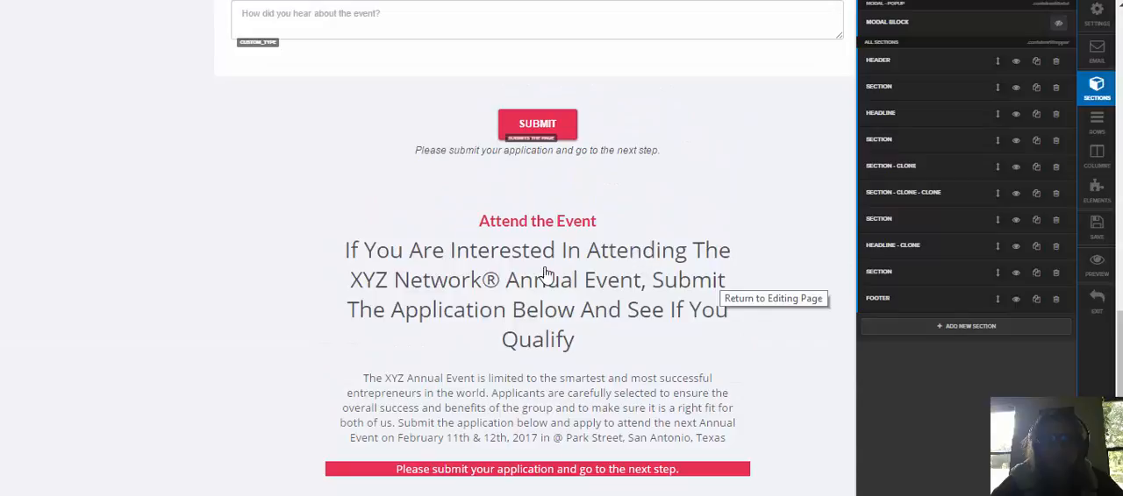
left_click(718, 262)
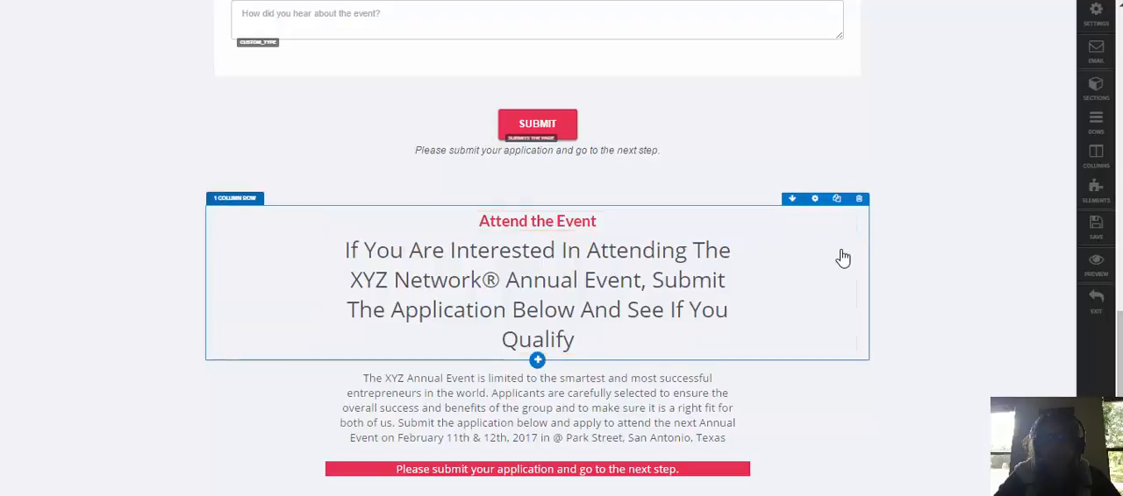
Delete the "Attend the Event" headline row and the XYZ Annual Event paragraph from the cloned section
left_click(858, 198)
left_click(631, 78)
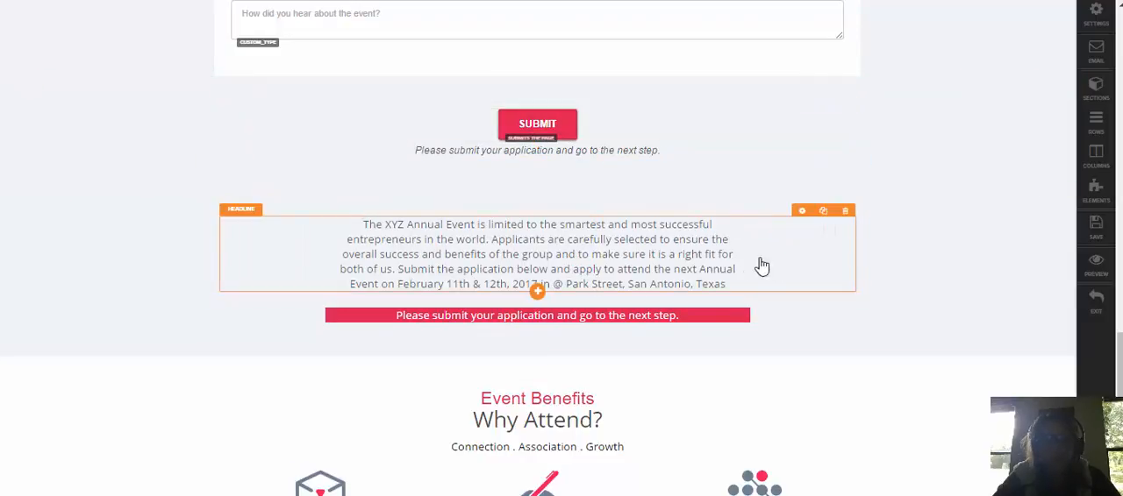
left_click(845, 210)
left_click(628, 103)
Add a Credit Card Form and a Select Product 2.0 element to the emptied row
left_click(564, 229)
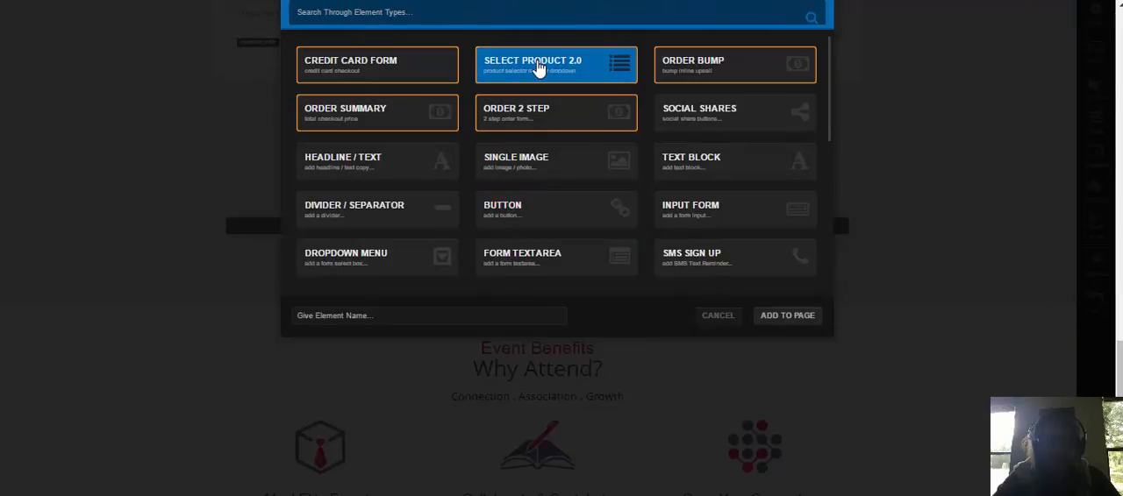
left_click(379, 68)
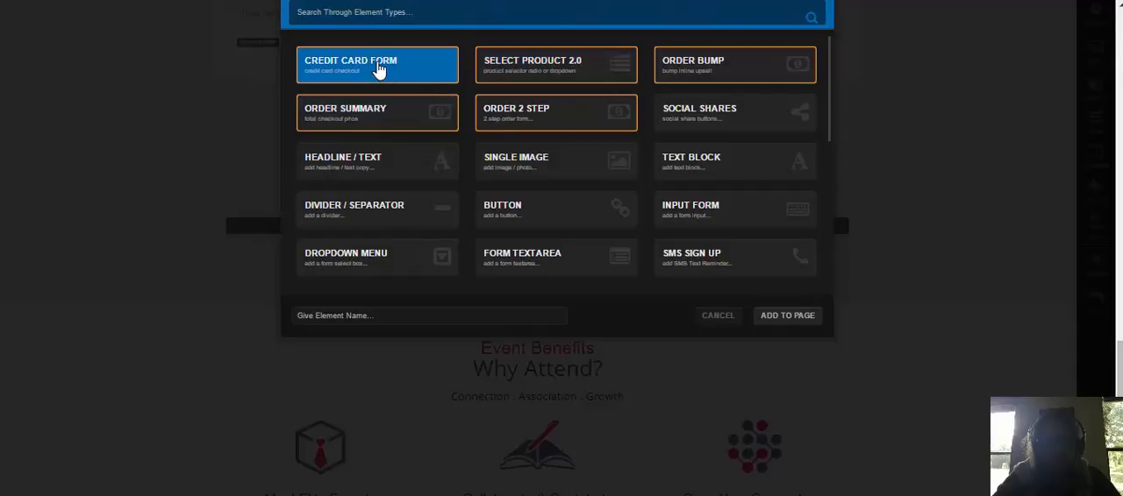
left_click(783, 317)
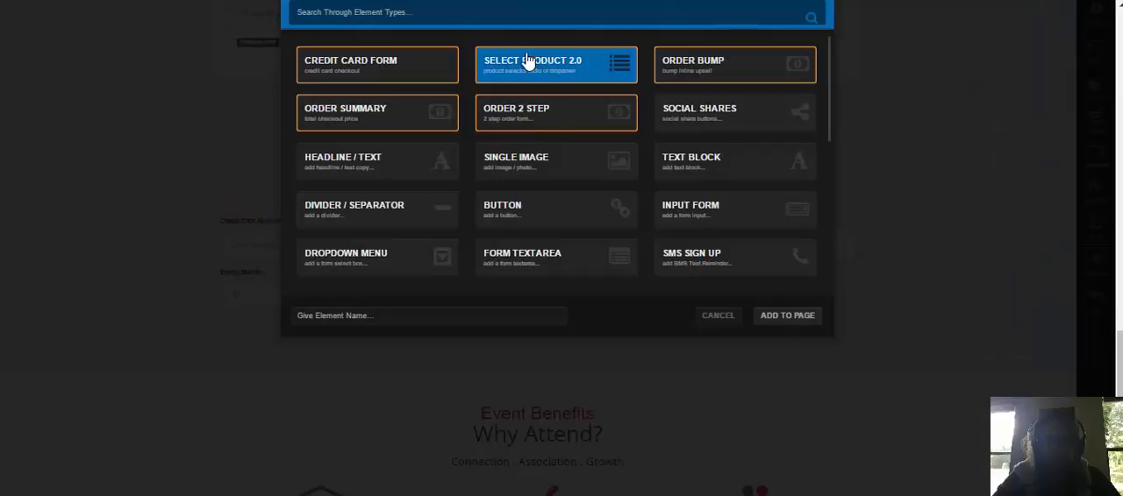
left_click(789, 318)
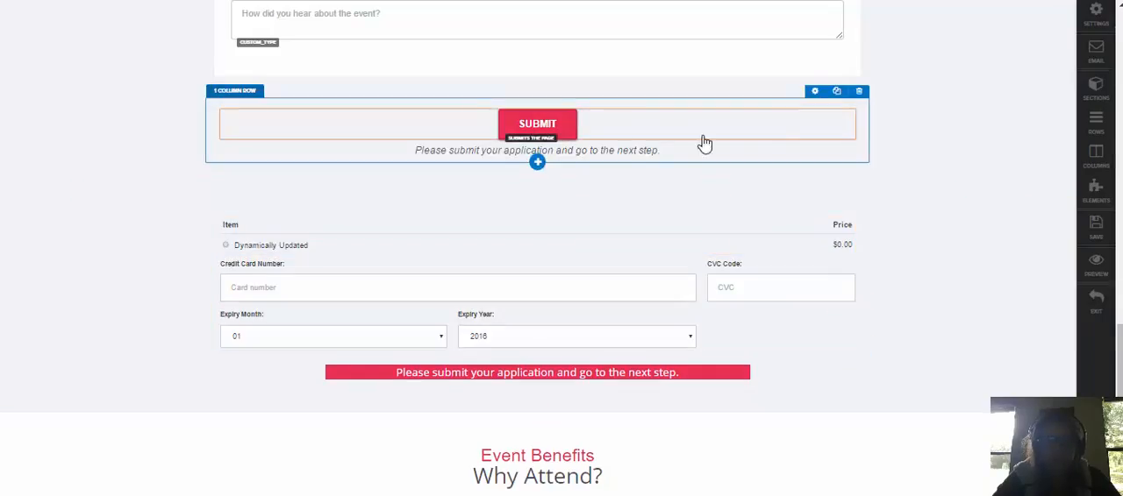
Duplicate the Submit button and place the copy directly below the credit card form
left_click(824, 112)
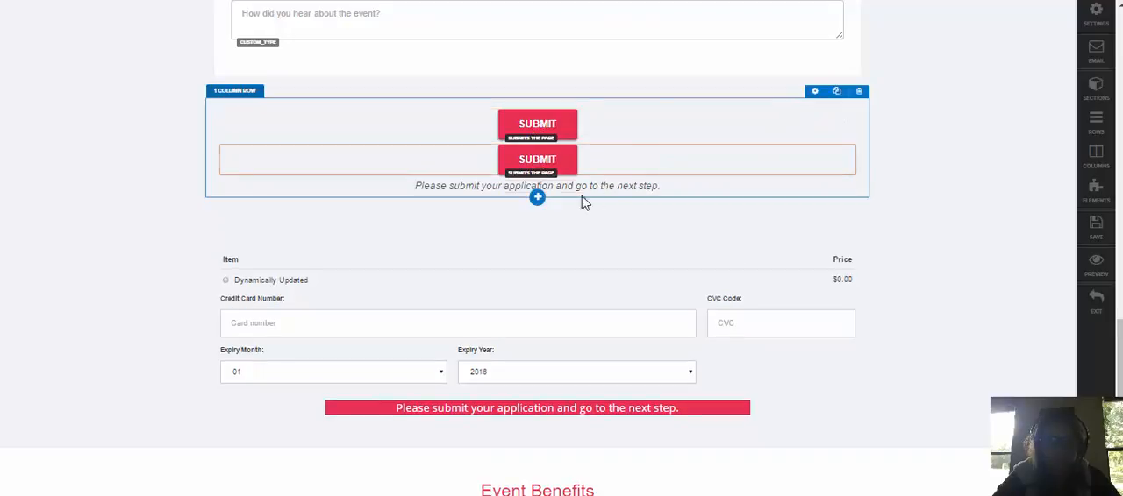
left_click_drag(565, 164, 538, 371)
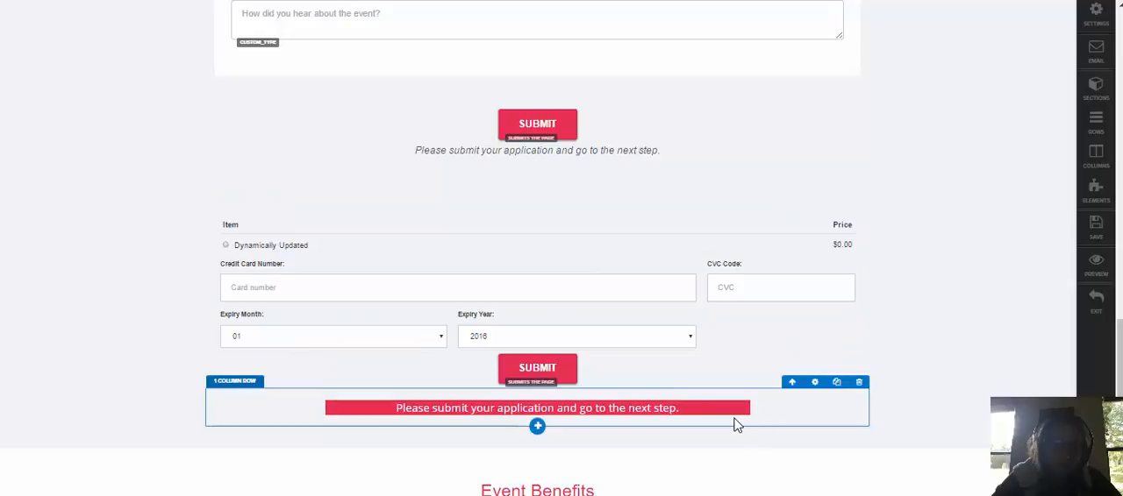
Move the red "Please submit your application and go to the next step." headline under the upper Submit button and delete it
mouse_move(733, 419)
left_mouse_down()
mouse_move(731, 152)
mouse_move(579, 181)
mouse_move(591, 145)
left_mouse_up()
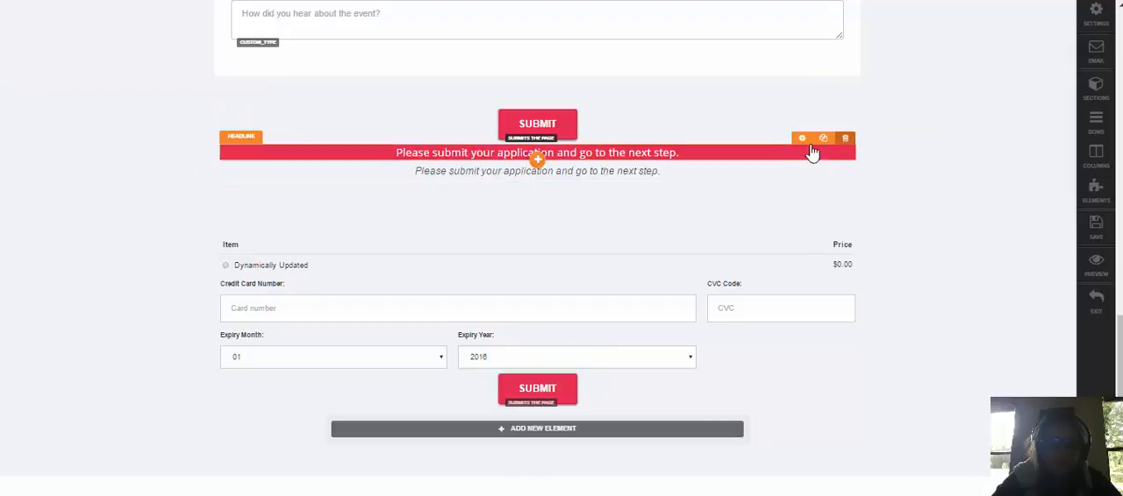
left_click(845, 138)
left_click(633, 101)
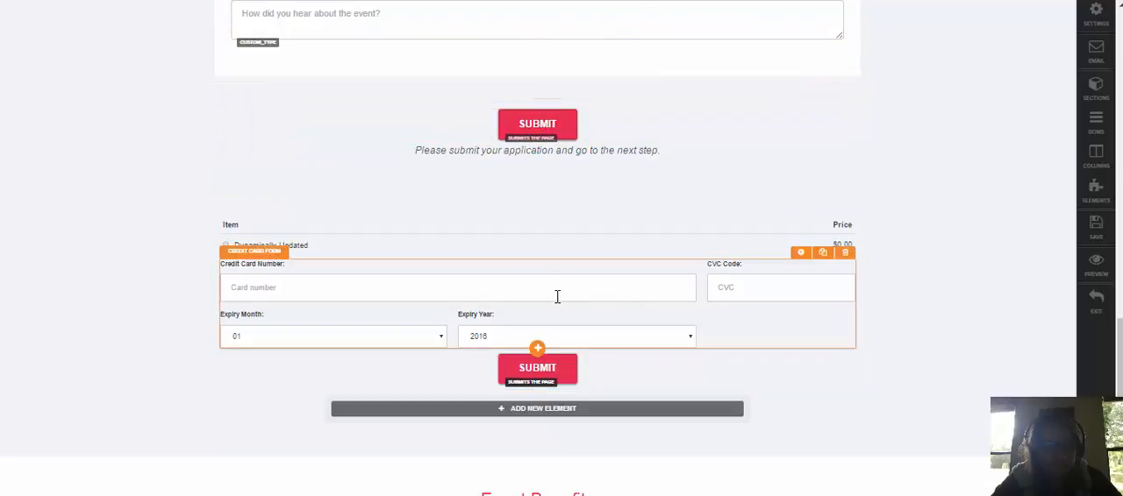
Open the upper Submit button's settings, check the available button actions, and close the settings
left_click(535, 129)
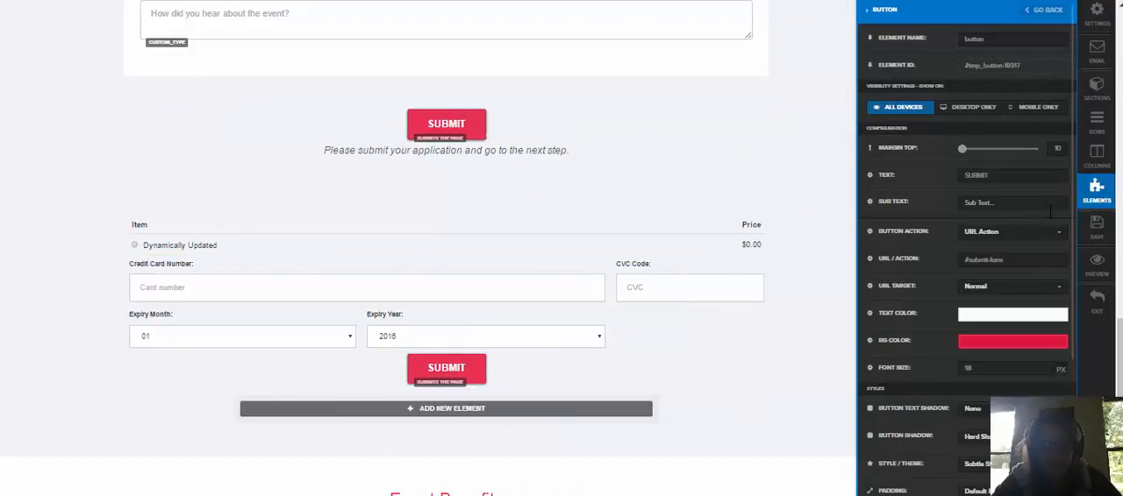
left_click(1008, 233)
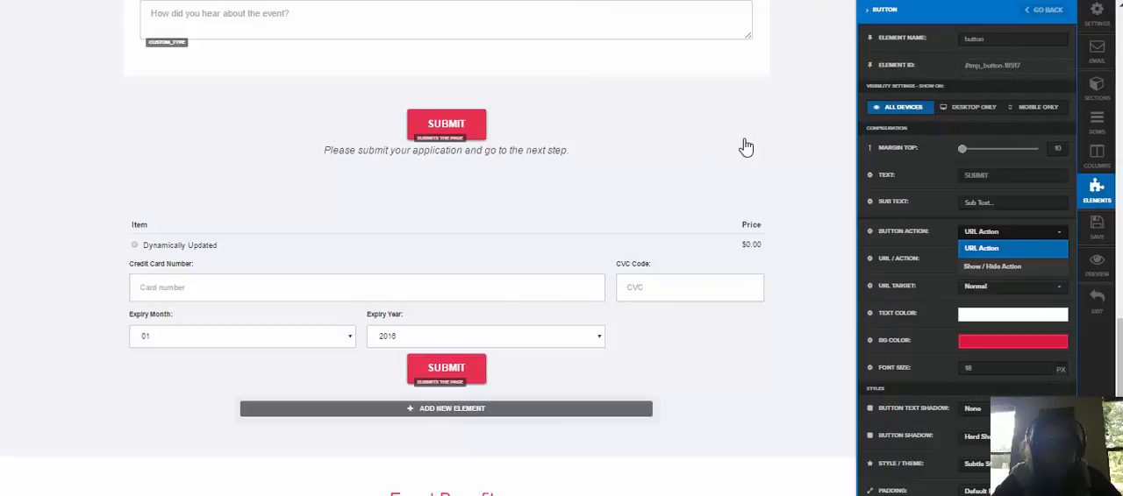
left_click(1095, 191)
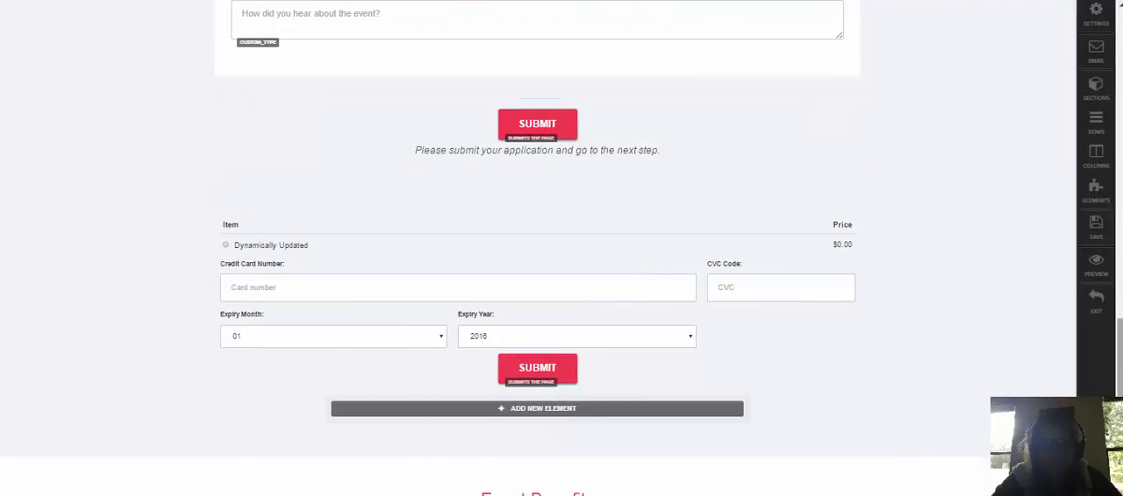
Check the Event Benefits section, open the preview, and review the "Thank You For Your Application" page down to its benefits section
scroll(877, 254, "down", 5)
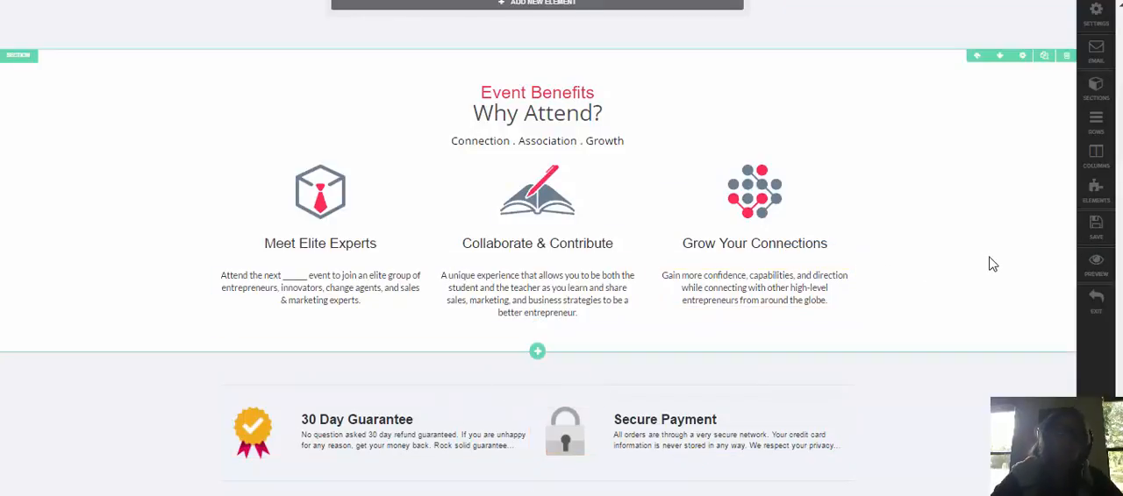
left_click(1095, 262)
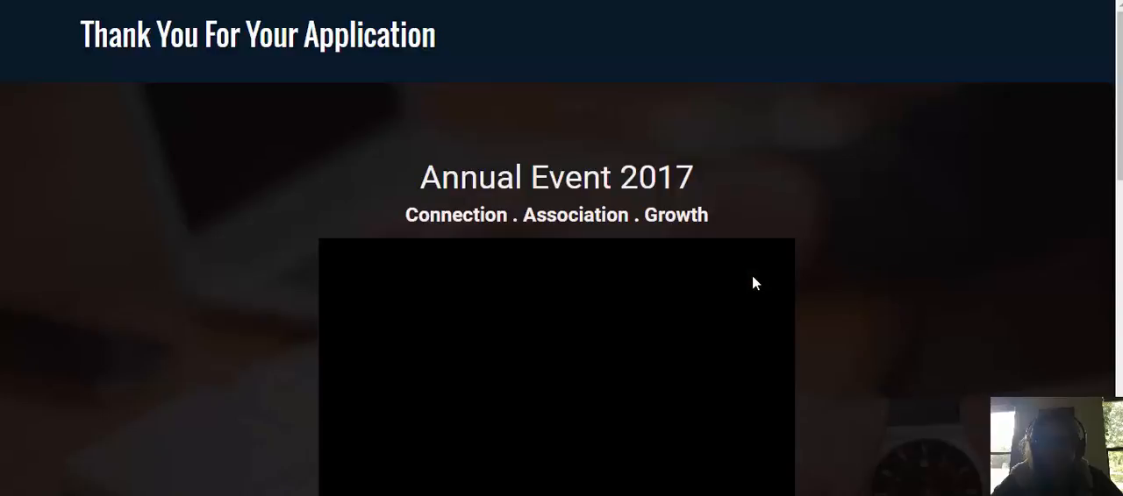
scroll(880, 292, "down", 6)
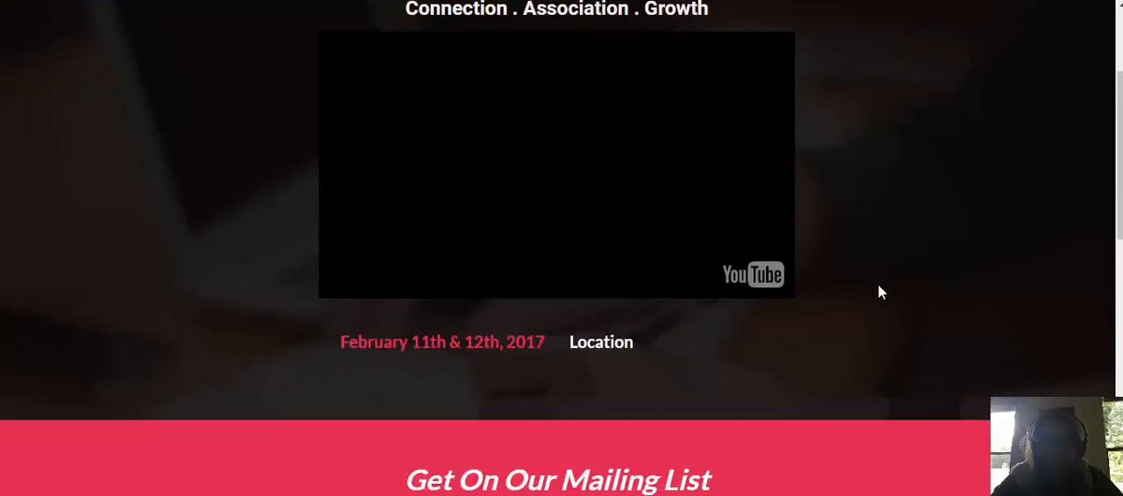
scroll(880, 292, "down", 5)
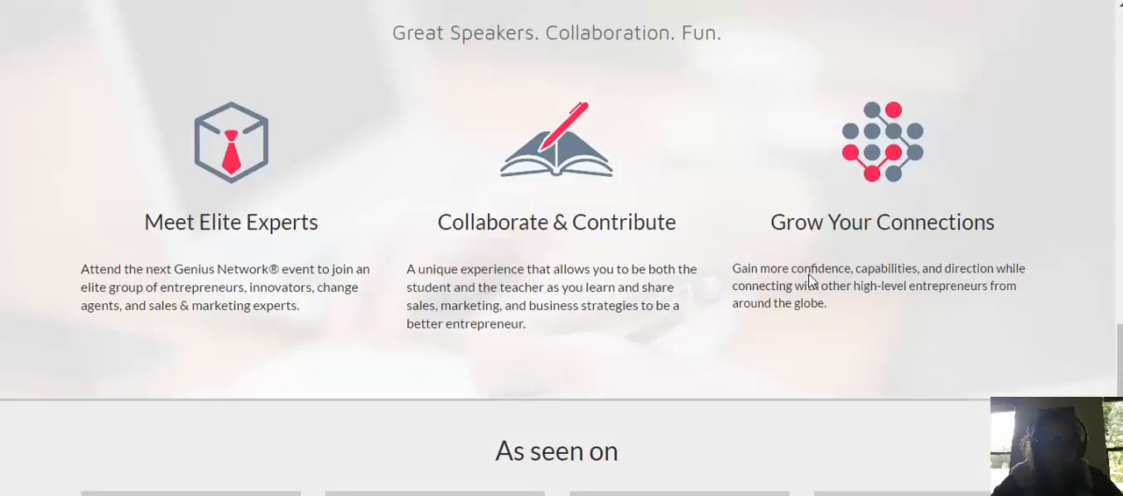
scroll(812, 275, "up", 11)
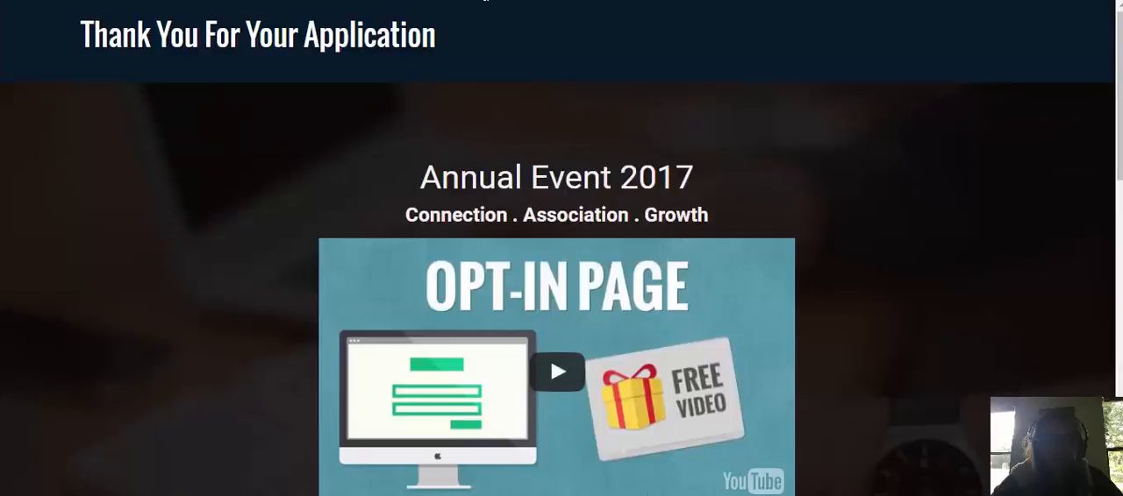